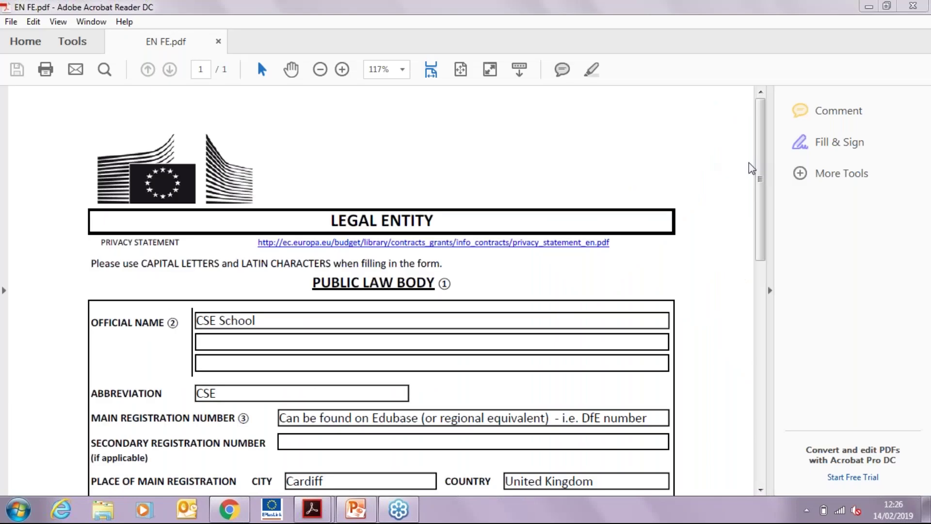
- Bring the Acrobat Reader window showing EN FE.pdf (CSE School, Cardiff) to the front
{"action": "left_click", "coordinate": [680, 333]}
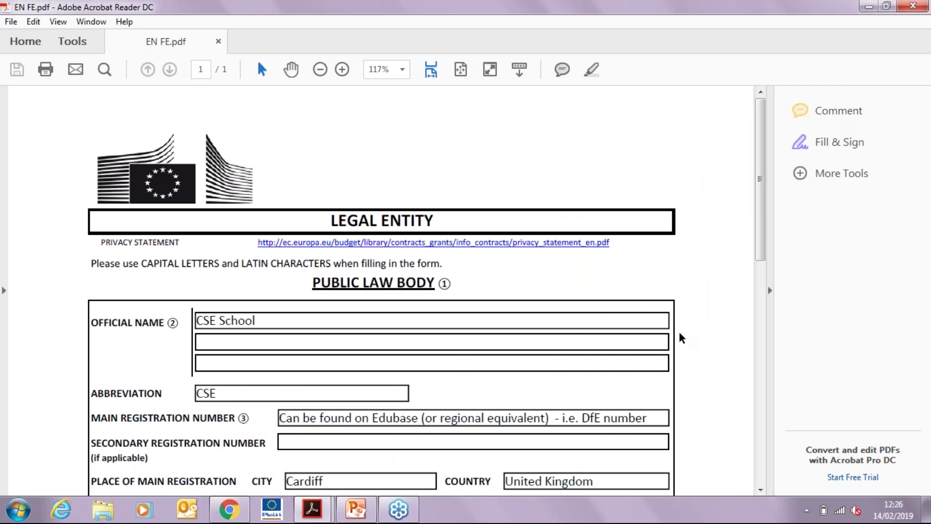
{"action": "scroll", "coordinate": [679, 333], "scroll_direction": "down", "scroll_amount": 2}
{"action": "scroll", "coordinate": [679, 333], "scroll_direction": "down", "scroll_amount": 2}
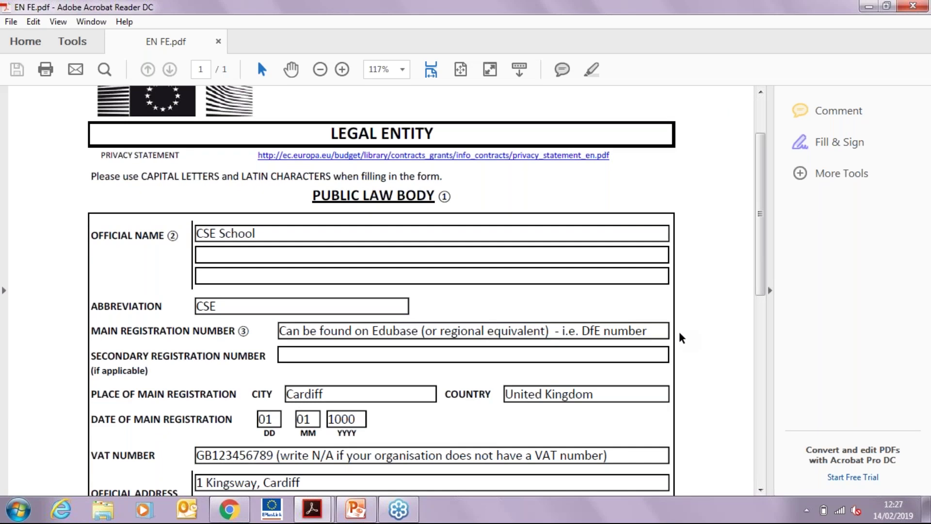
{"action": "scroll", "coordinate": [680, 333], "scroll_direction": "down", "scroll_amount": 1}
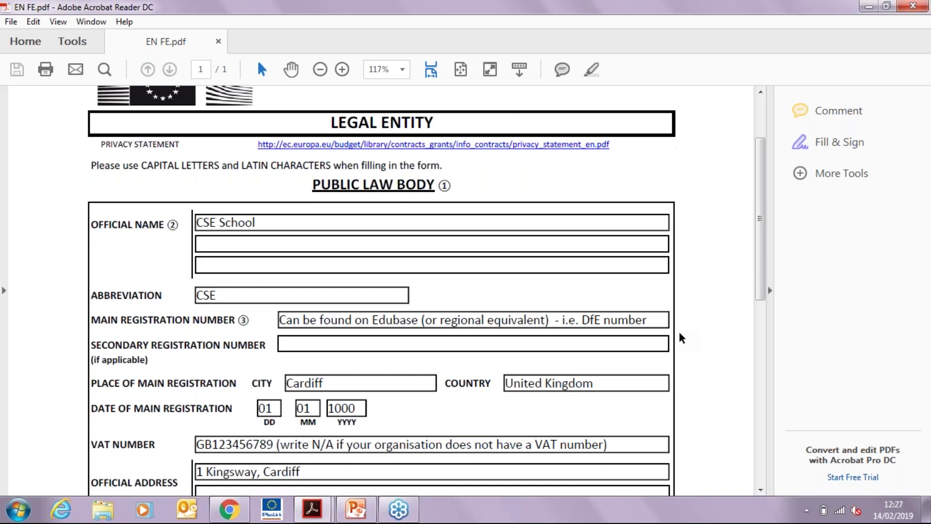
{"action": "scroll", "coordinate": [679, 333], "scroll_direction": "down", "scroll_amount": 1}
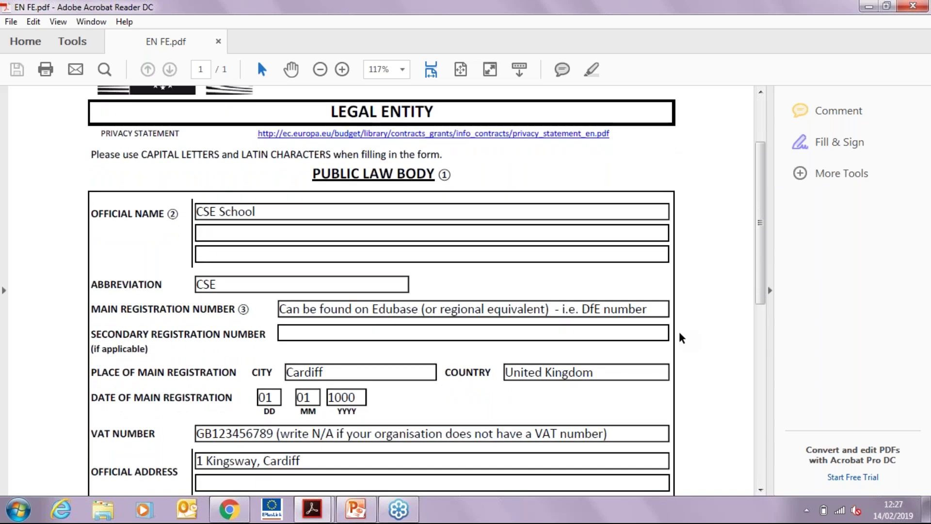
{"action": "scroll", "coordinate": [679, 338], "scroll_direction": "down", "scroll_amount": 1}
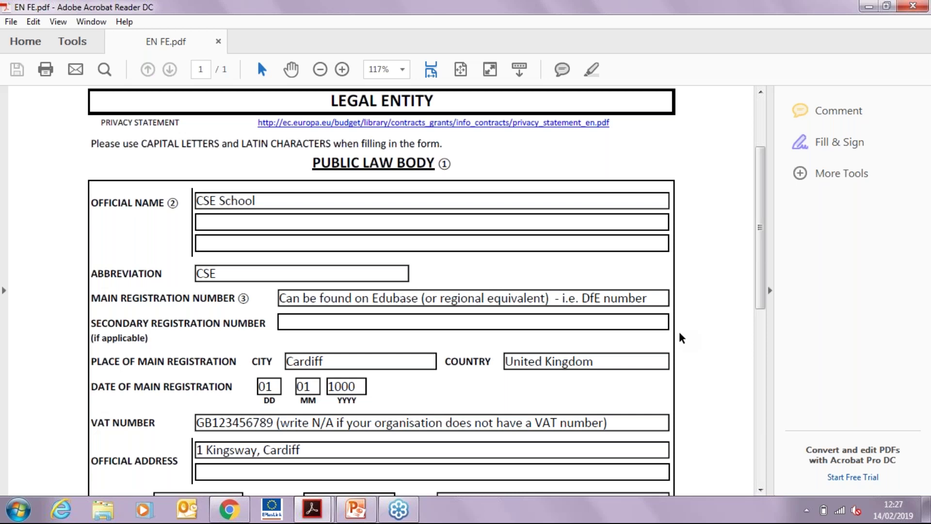
{"action": "scroll", "coordinate": [679, 333], "scroll_direction": "down", "scroll_amount": 2}
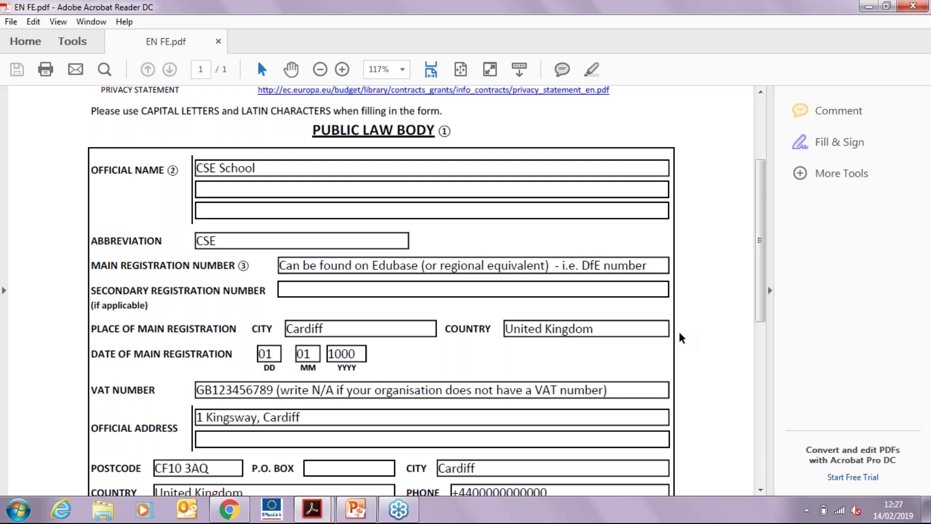
{"action": "scroll", "coordinate": [679, 333], "scroll_direction": "down", "scroll_amount": 3}
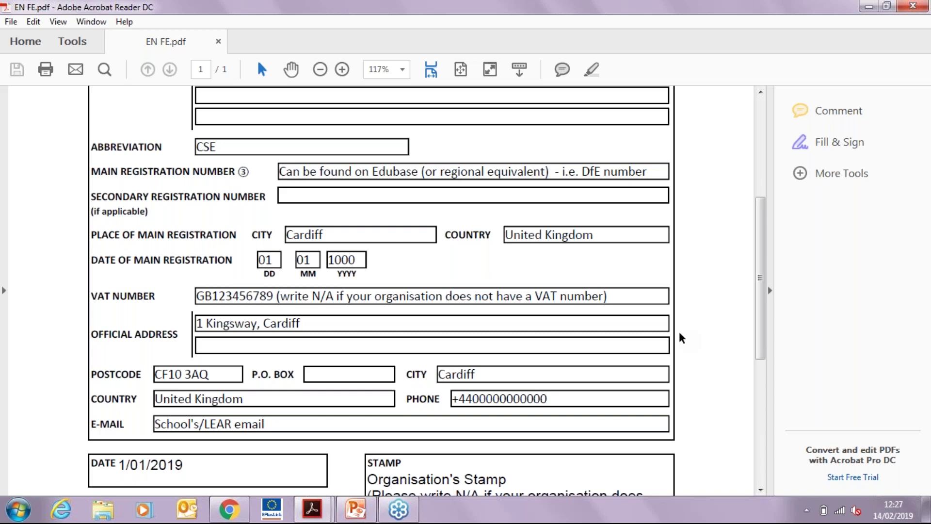
{"action": "scroll", "coordinate": [680, 335], "scroll_direction": "down", "scroll_amount": 3}
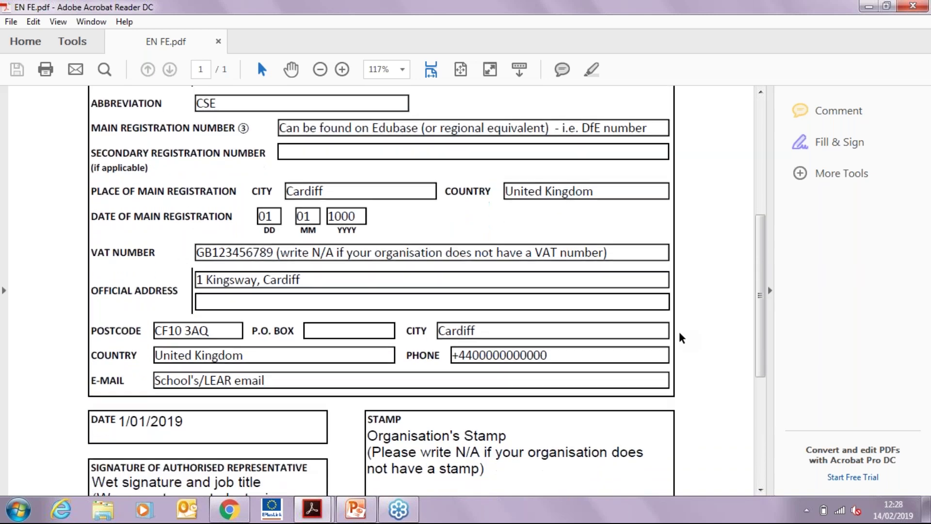
{"action": "scroll", "coordinate": [679, 335], "scroll_direction": "down", "scroll_amount": 1}
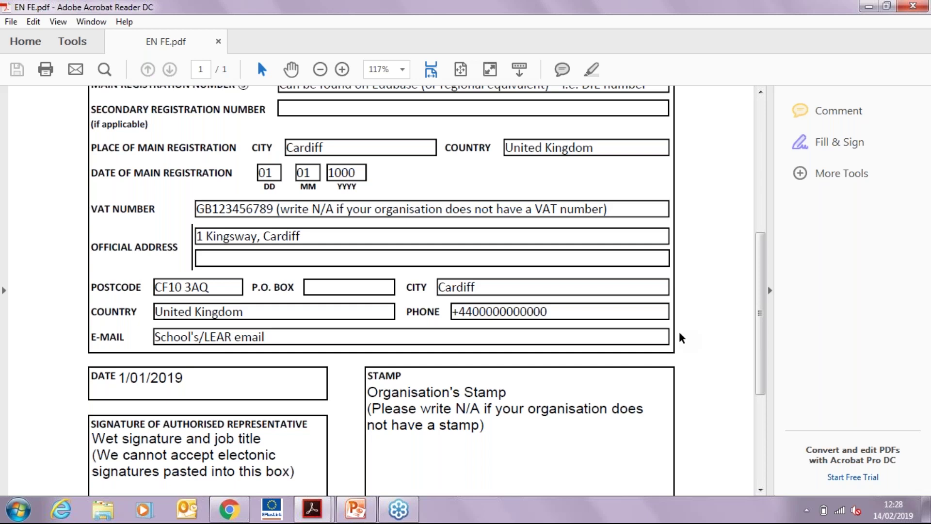
{"action": "scroll", "coordinate": [680, 333], "scroll_direction": "down", "scroll_amount": 6}
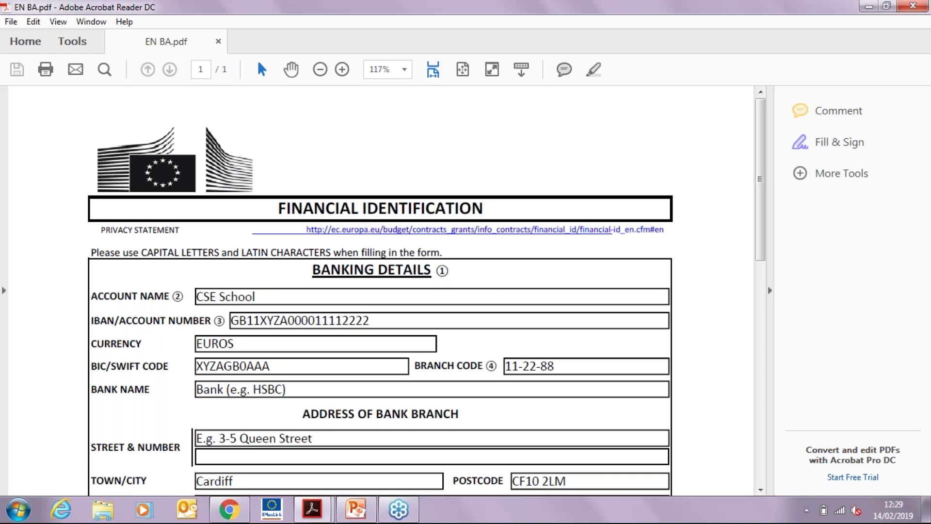
- Scroll through EN BA.pdf's banking details and account holder sections, showing the Cardiff branch
{"action": "scroll", "coordinate": [378, 291], "scroll_direction": "down", "scroll_amount": 2}
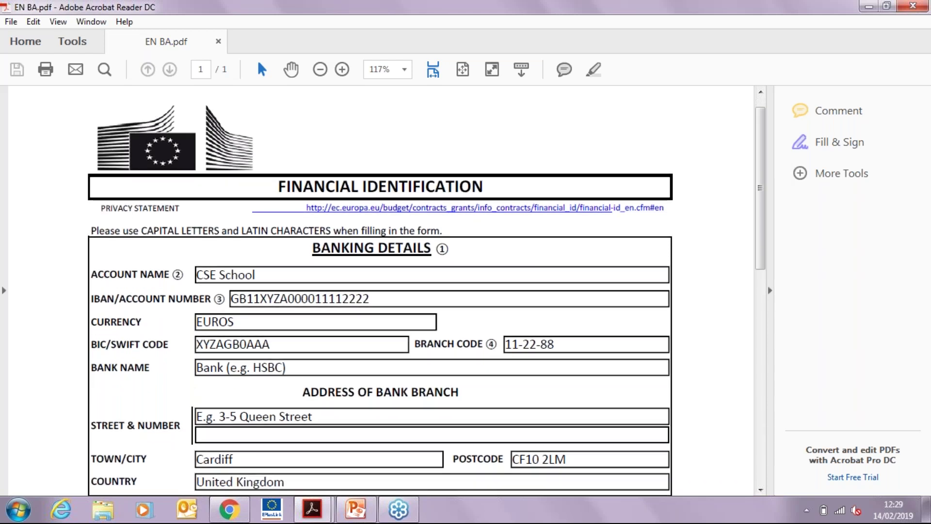
{"action": "scroll", "coordinate": [378, 291], "scroll_direction": "down", "scroll_amount": 1}
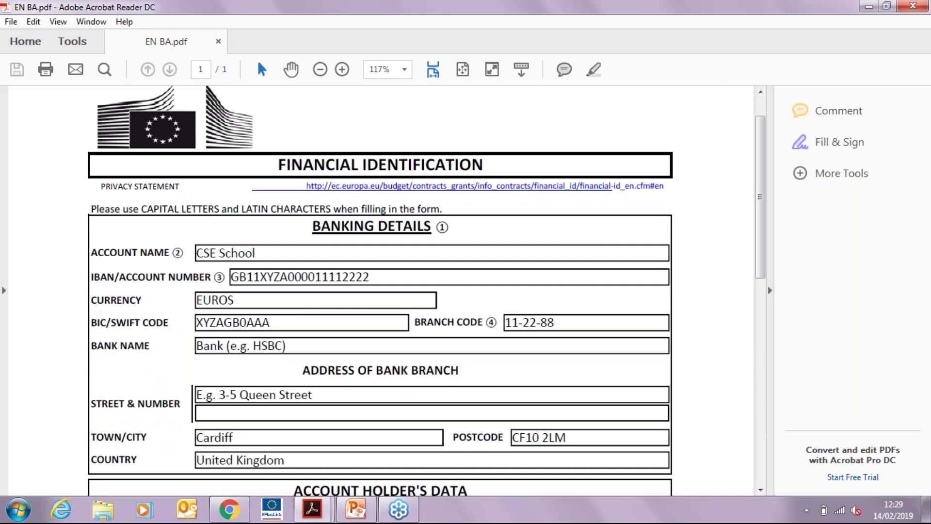
{"action": "scroll", "coordinate": [378, 291], "scroll_direction": "down", "scroll_amount": 1}
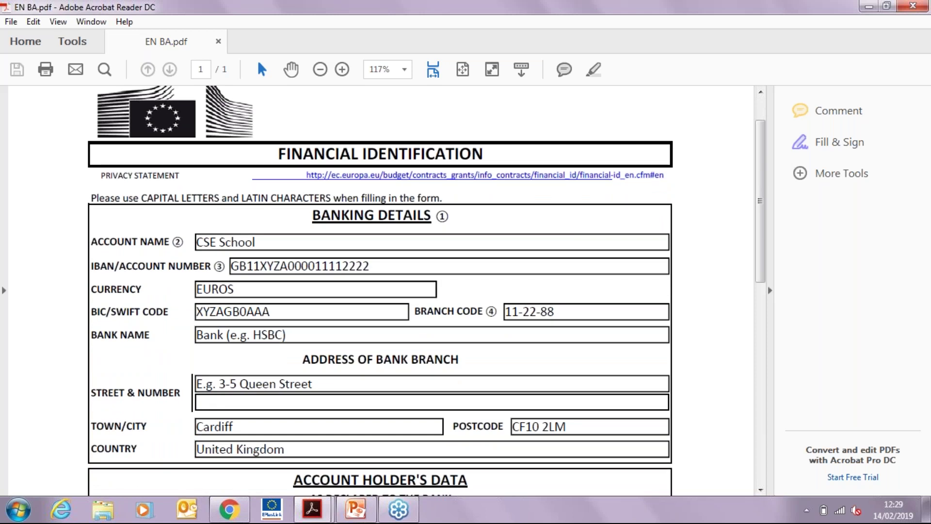
{"action": "scroll", "coordinate": [378, 291], "scroll_direction": "down", "scroll_amount": 4}
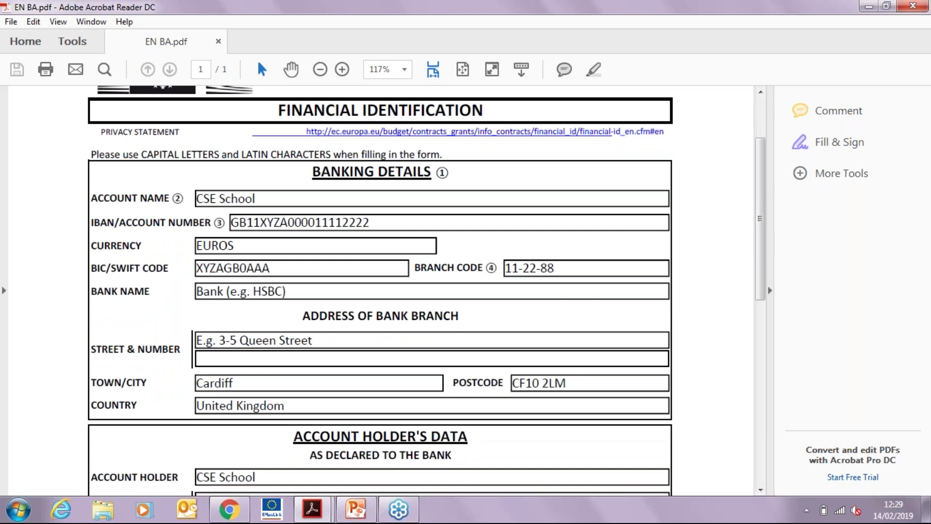
{"action": "scroll", "coordinate": [378, 291], "scroll_direction": "down", "scroll_amount": 1}
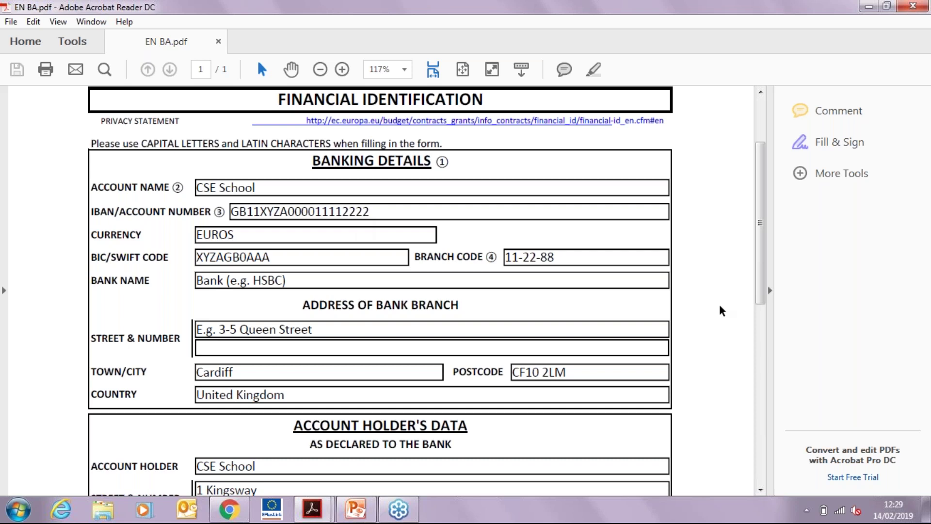
{"action": "scroll", "coordinate": [720, 306], "scroll_direction": "down", "scroll_amount": 3}
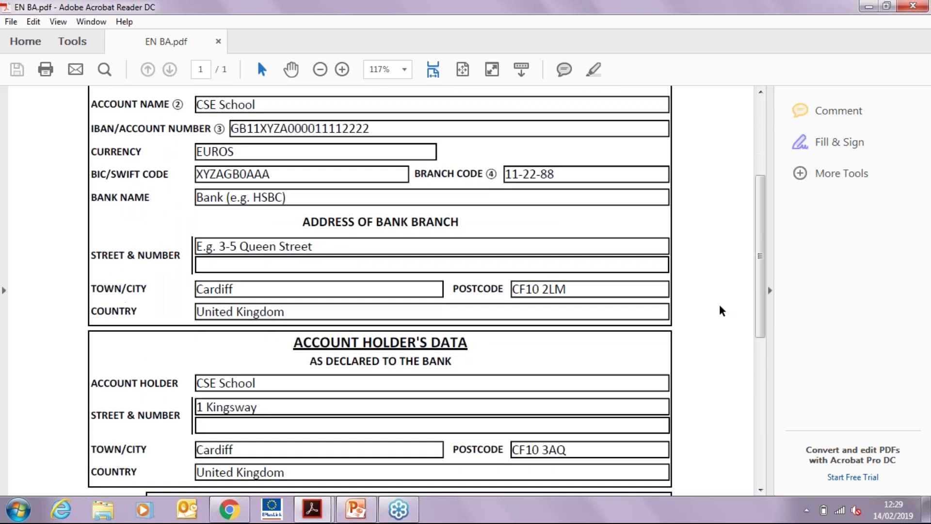
{"action": "scroll", "coordinate": [719, 310], "scroll_direction": "down", "scroll_amount": 4}
{"action": "scroll", "coordinate": [720, 310], "scroll_direction": "down", "scroll_amount": 1}
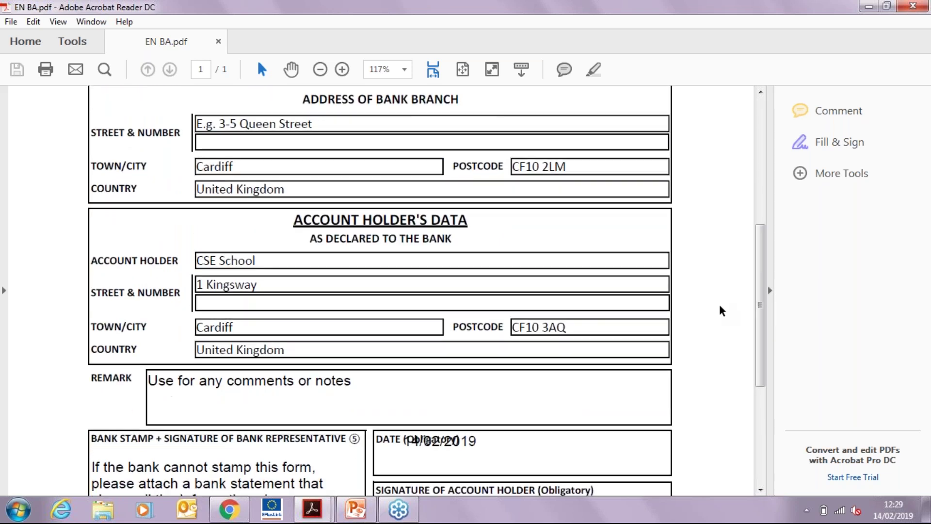
{"action": "scroll", "coordinate": [719, 310], "scroll_direction": "down", "scroll_amount": 3}
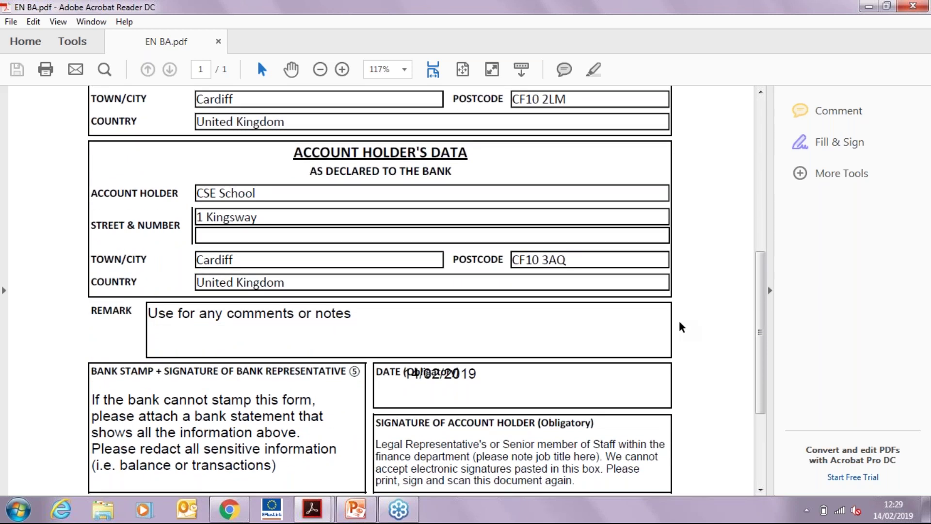
{"action": "scroll", "coordinate": [680, 322], "scroll_direction": "down", "scroll_amount": 5}
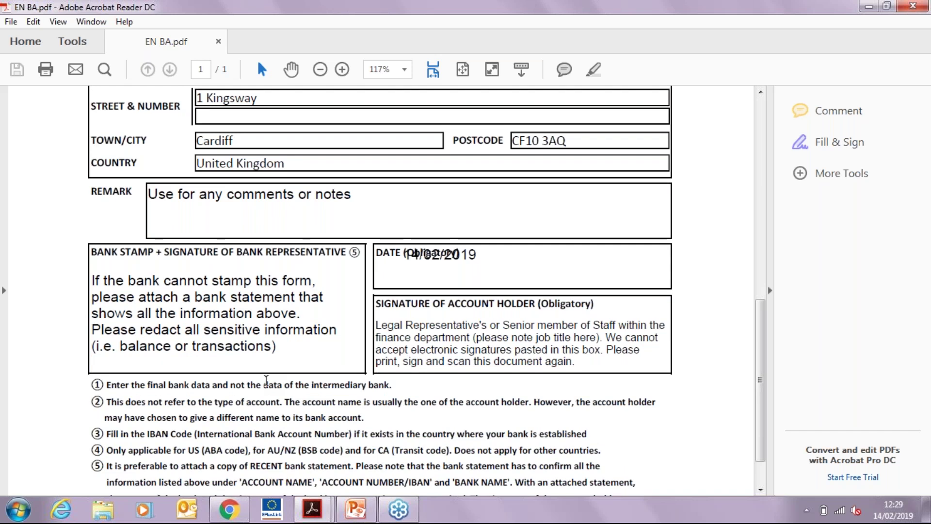
{"action": "scroll", "coordinate": [266, 381], "scroll_direction": "down", "scroll_amount": 3}
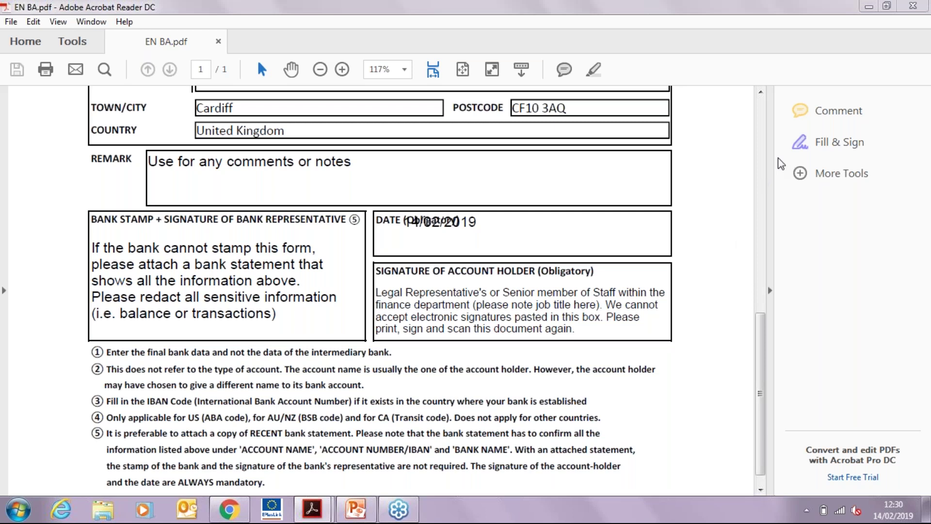
{"action": "key", "text": "alt+Tab"}
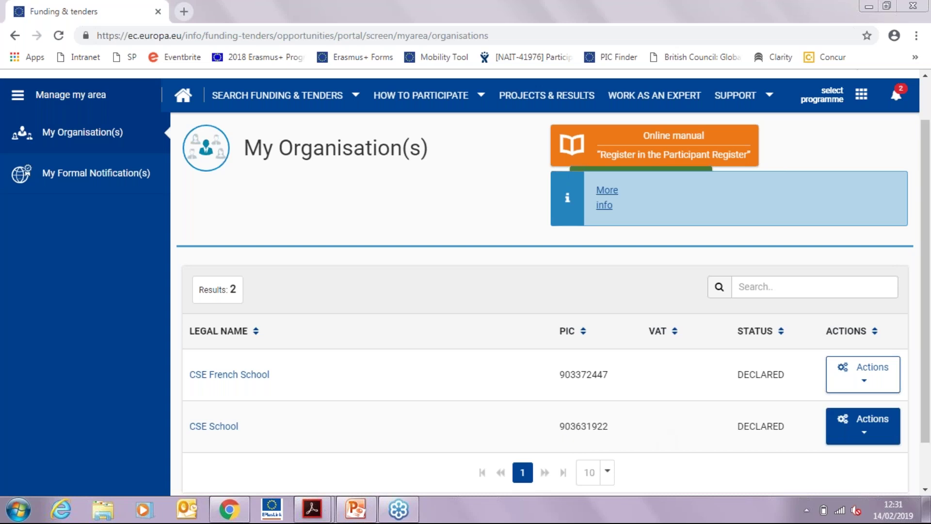
- Show the Actions menu for the CSE School row on My Organisation(s)
{"action": "left_click", "coordinate": [863, 422]}
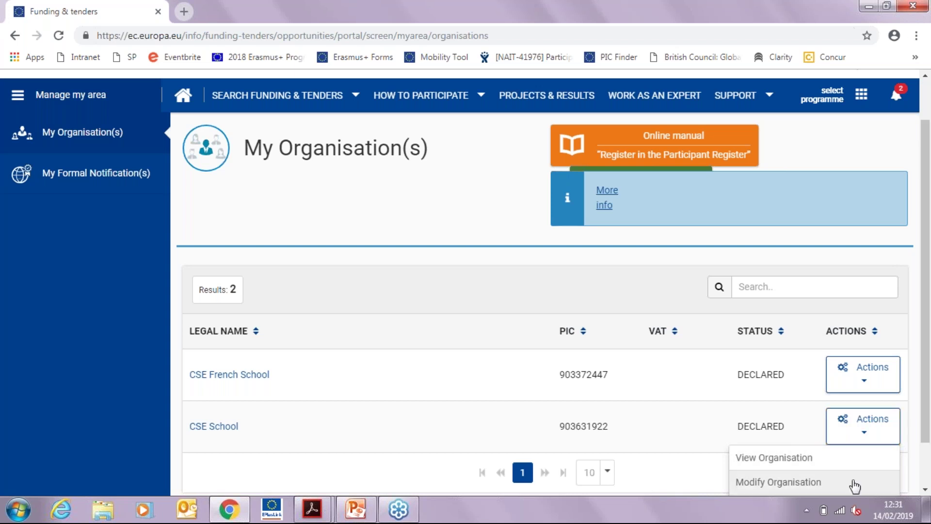
- Open Modify Organisation for CSE School and scroll down to its Documents section
{"action": "left_click", "coordinate": [855, 486]}
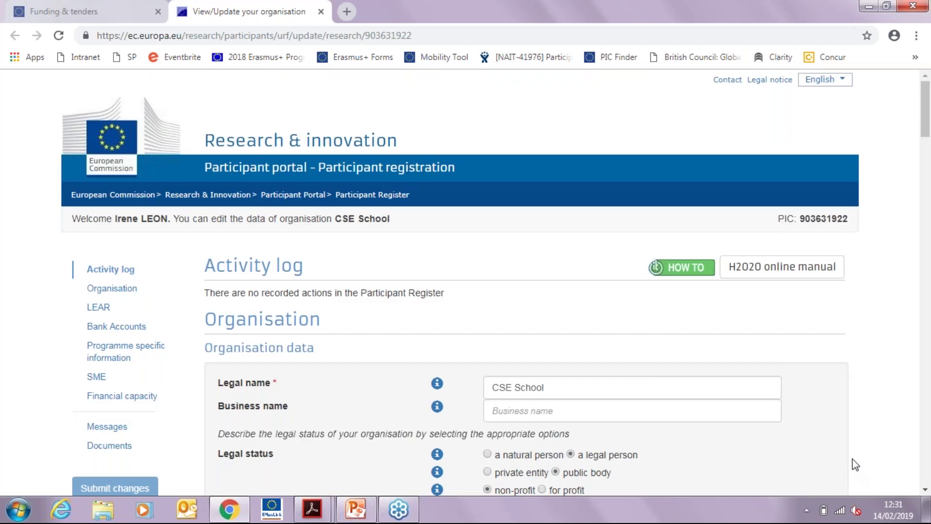
{"action": "scroll", "coordinate": [855, 464], "scroll_direction": "down", "scroll_amount": 2}
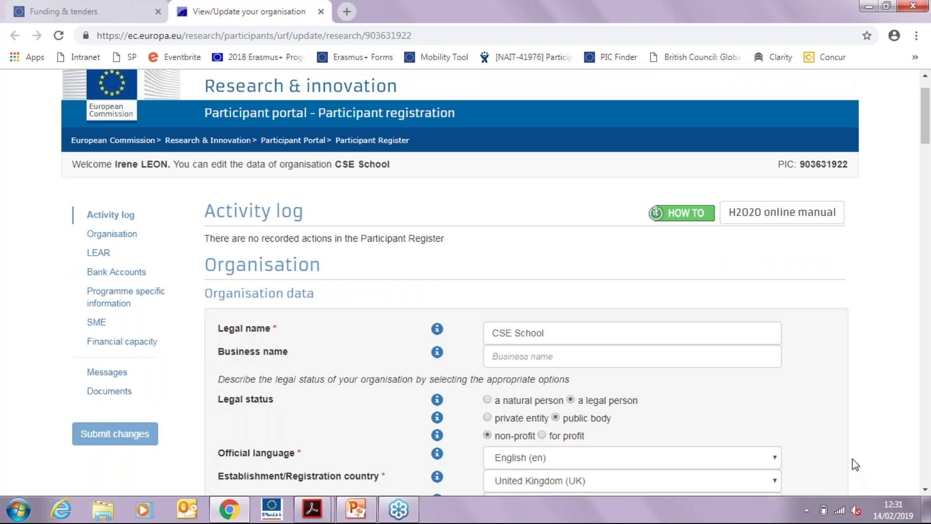
{"action": "scroll", "coordinate": [854, 464], "scroll_direction": "down", "scroll_amount": 4}
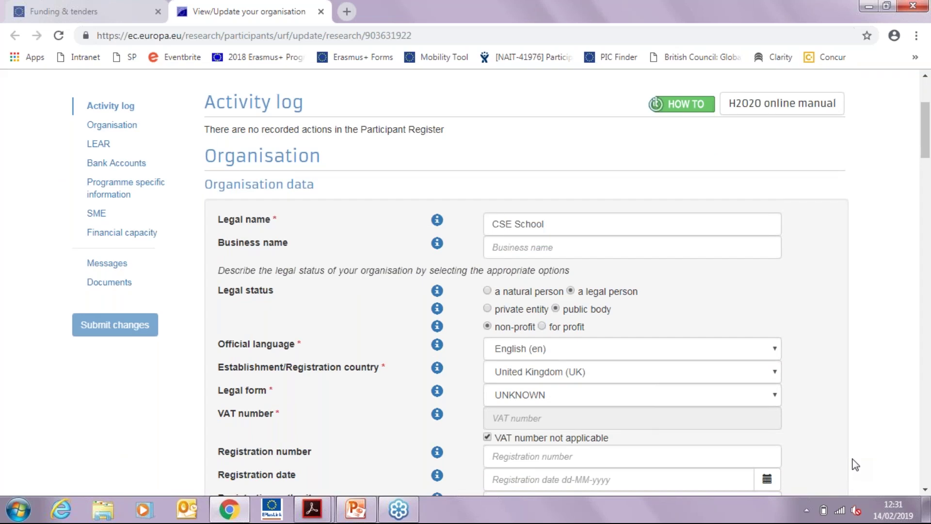
{"action": "scroll", "coordinate": [855, 463], "scroll_direction": "down", "scroll_amount": 3}
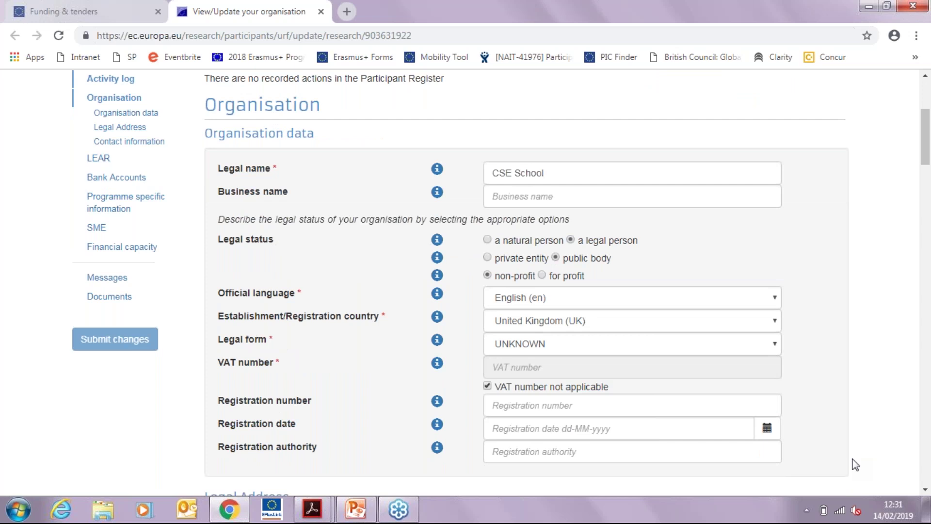
{"action": "scroll", "coordinate": [854, 464], "scroll_direction": "down", "scroll_amount": 15}
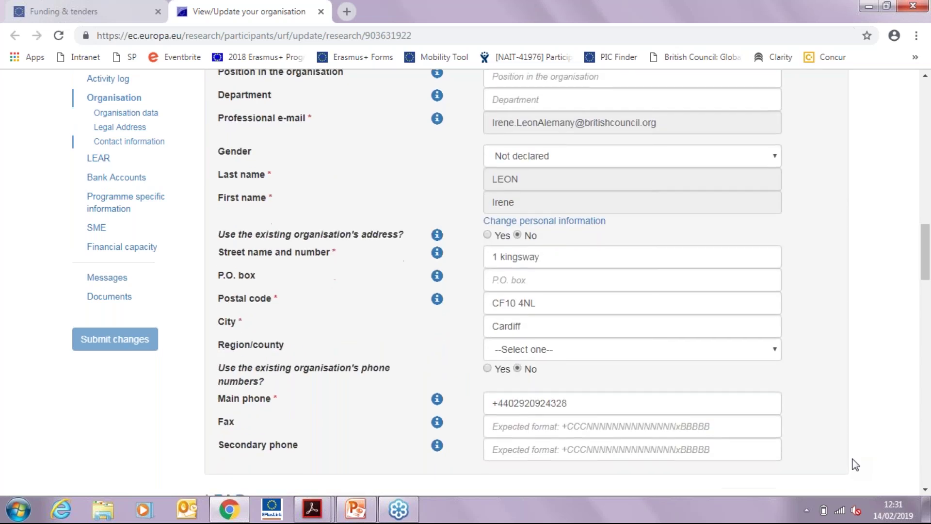
{"action": "scroll", "coordinate": [855, 464], "scroll_direction": "down", "scroll_amount": 12}
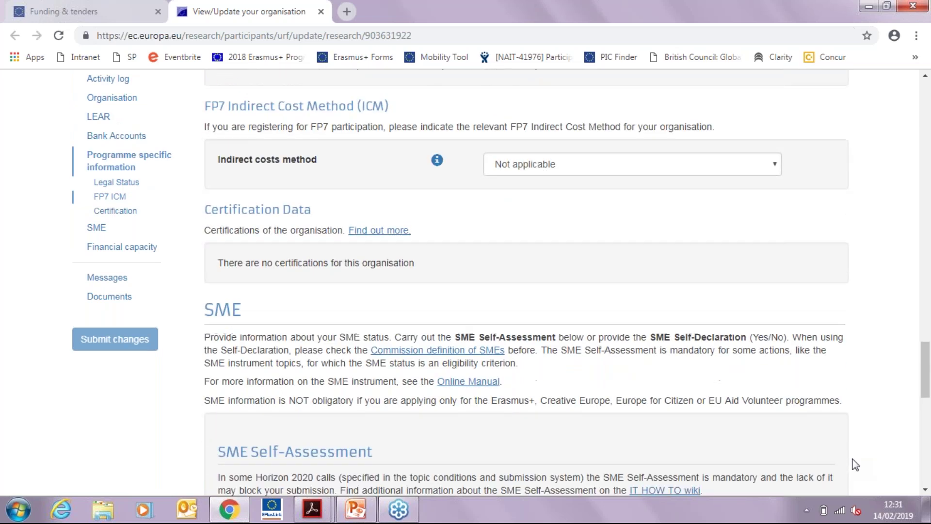
{"action": "scroll", "coordinate": [855, 463], "scroll_direction": "down", "scroll_amount": 10}
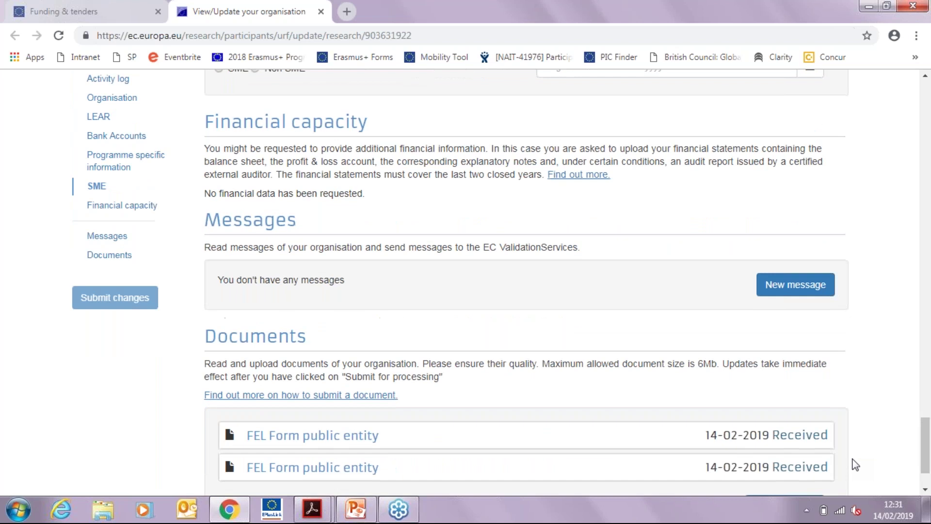
{"action": "scroll", "coordinate": [852, 461], "scroll_direction": "down", "scroll_amount": 1}
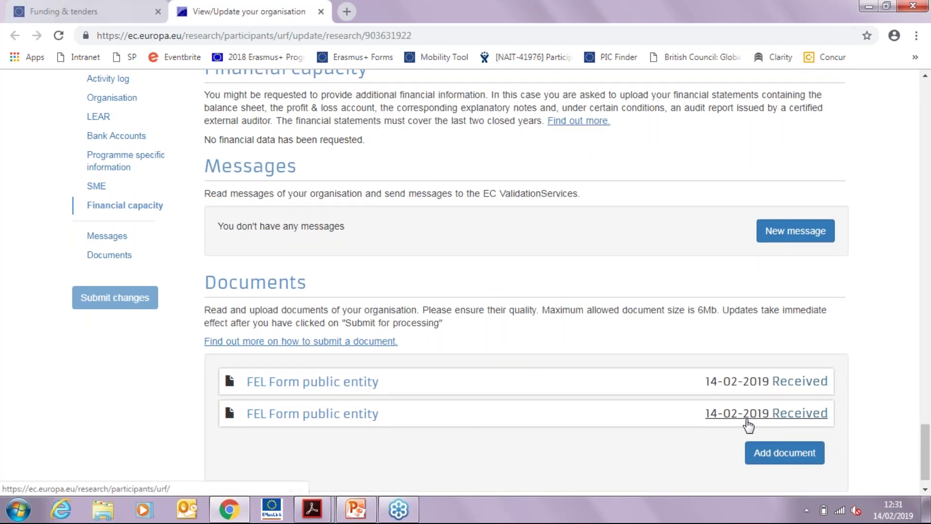
- Add a new document entry with file EN BA.pdf and type FEL Form public entity
{"action": "left_click", "coordinate": [794, 458]}
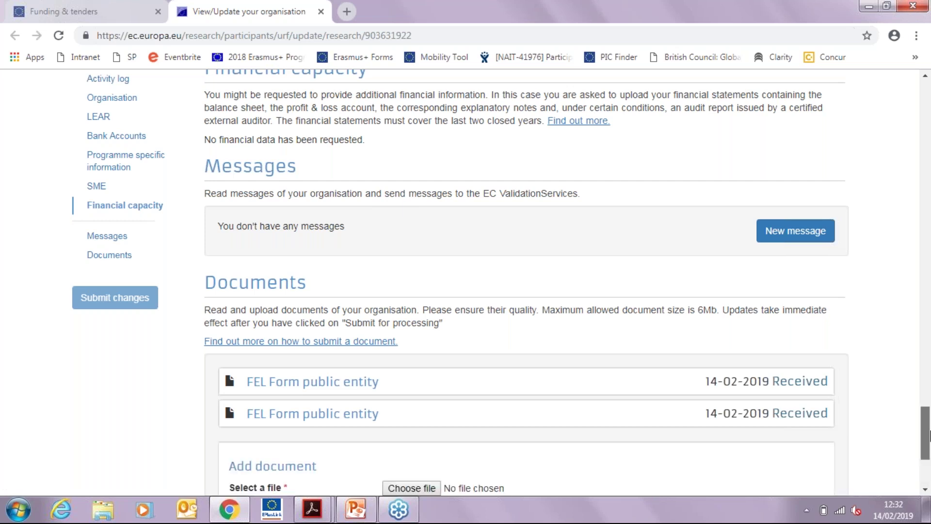
{"action": "left_click_drag", "start_coordinate": [927, 447], "coordinate": [927, 467]}
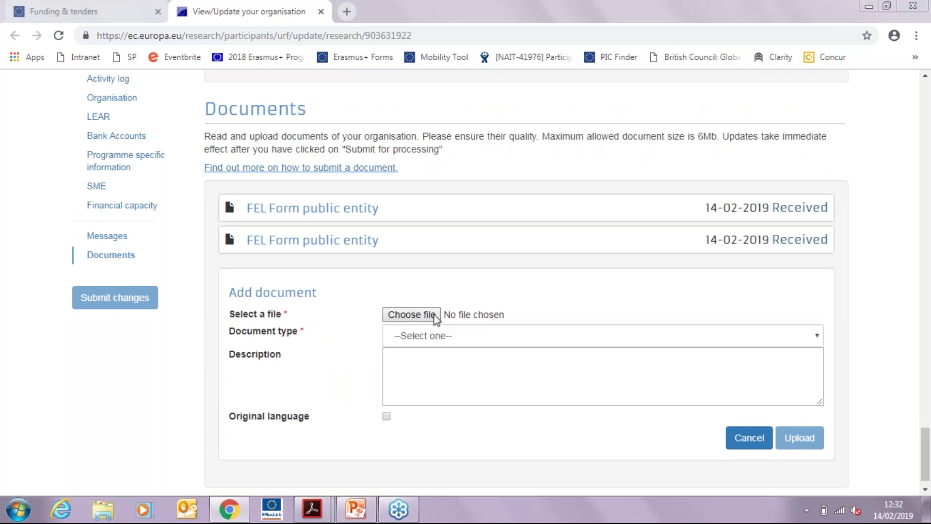
{"action": "left_click", "coordinate": [411, 314]}
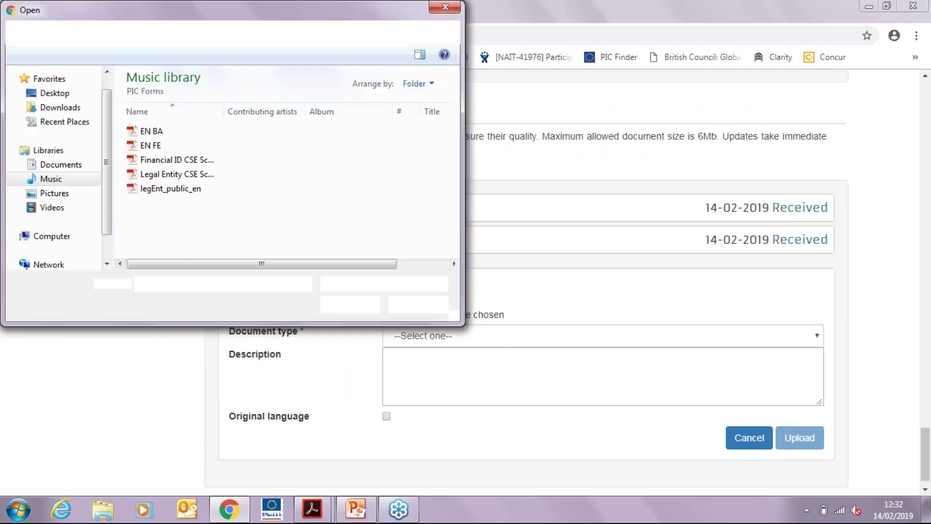
{"action": "double_click", "coordinate": [353, 135]}
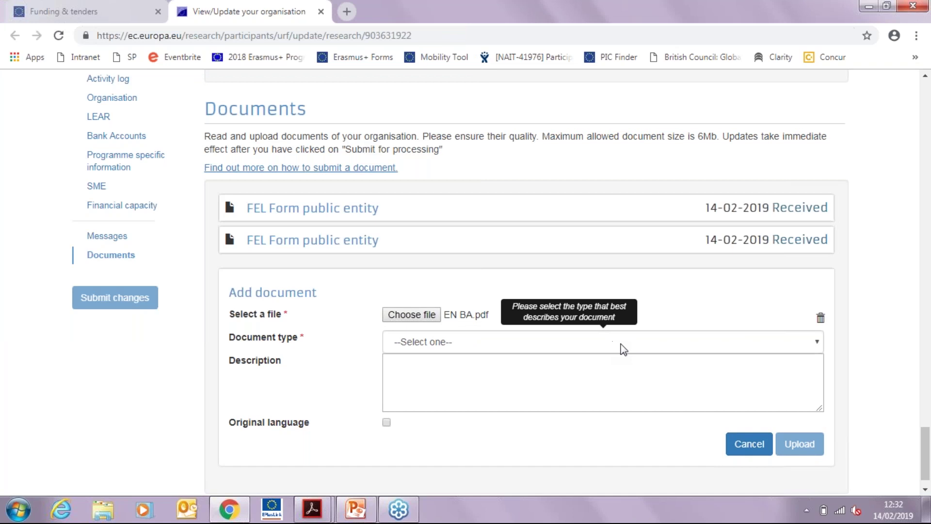
{"action": "left_click", "coordinate": [623, 343]}
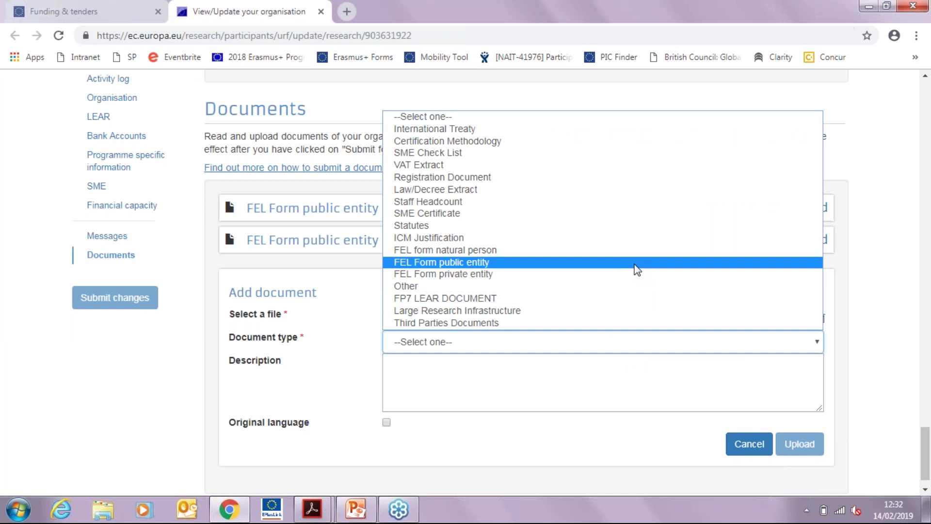
{"action": "left_click", "coordinate": [634, 265]}
{"action": "key", "text": "Tab"}
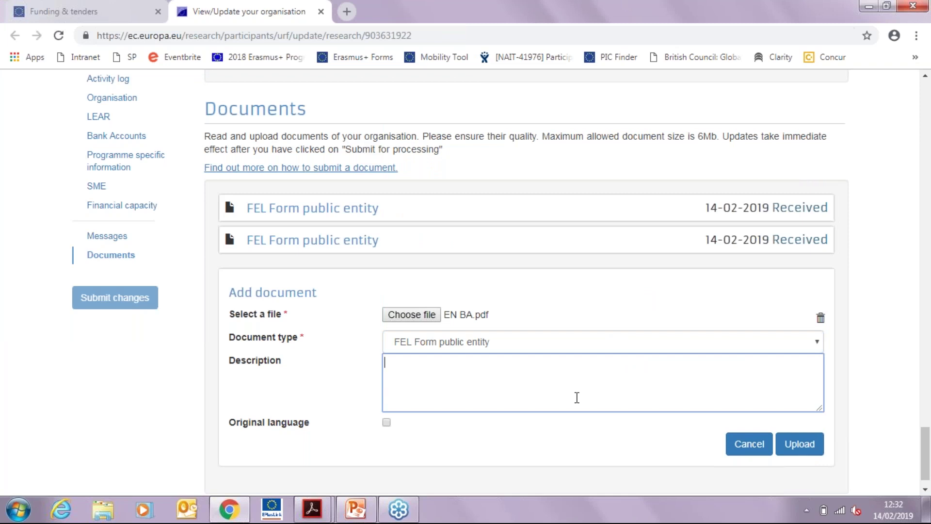
- Upload the EN BA.pdf bank account form as a FEL Form public entity document
{"action": "left_click", "coordinate": [798, 446]}
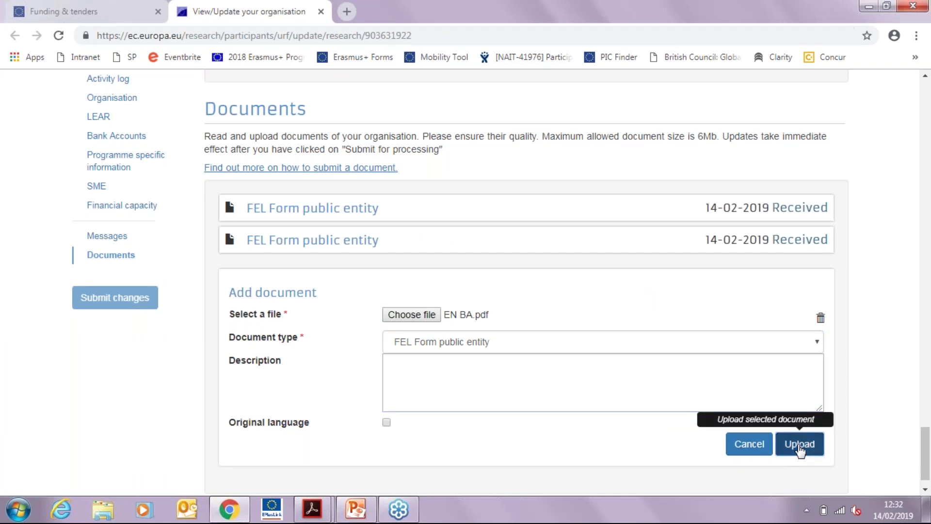